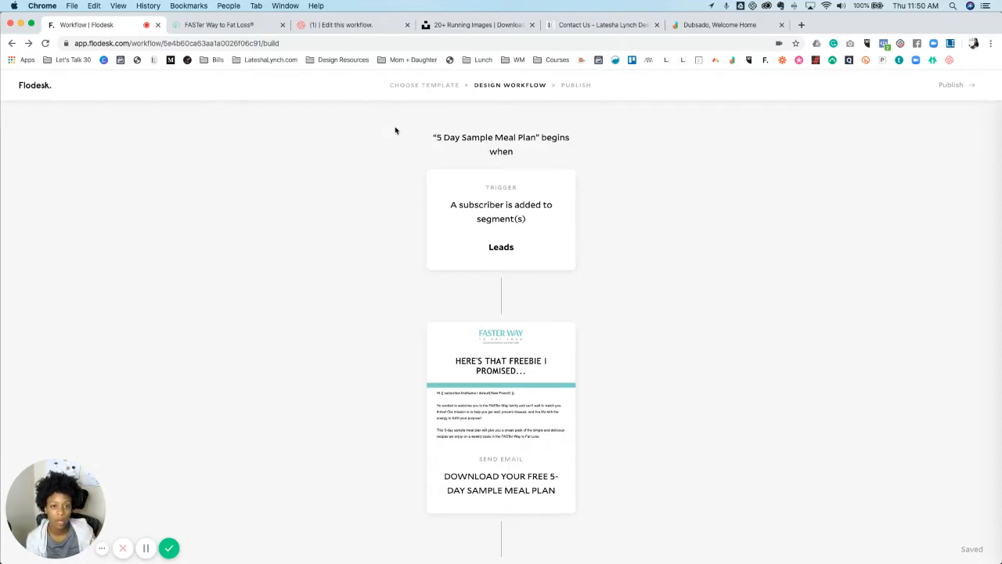
- Go back to the list of workflows and reopen the "5 Day Sample Meal Plan" workflow for editing
{"action": "left_click", "coordinate": [43, 86]}
{"action": "left_click", "coordinate": [571, 359]}
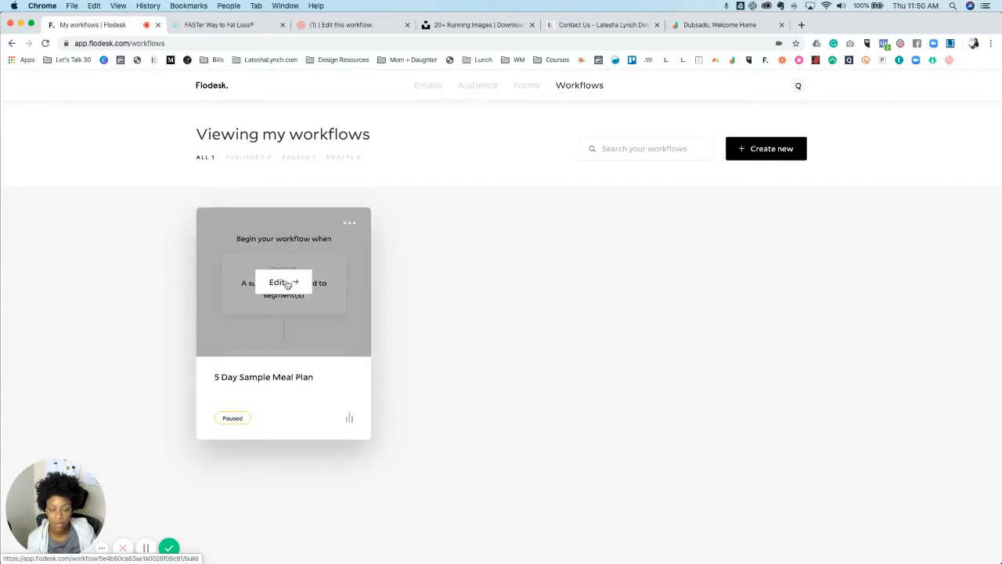
{"action": "left_click", "coordinate": [283, 283]}
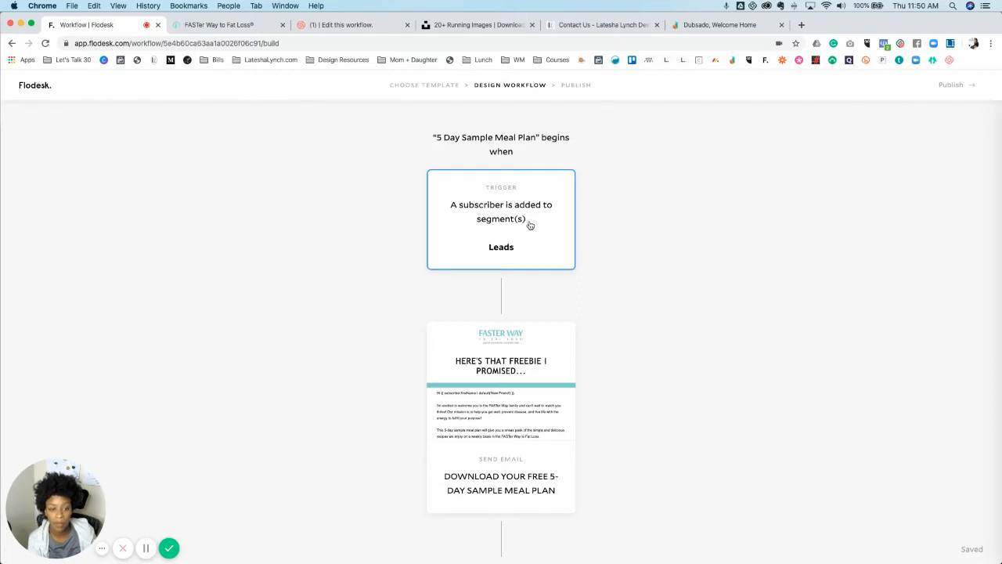
- Review the workflow's trigger and the first email that delivers the free 5-day sample meal plan
{"action": "scroll", "coordinate": [530, 226], "scroll_direction": "down", "scroll_amount": 4}
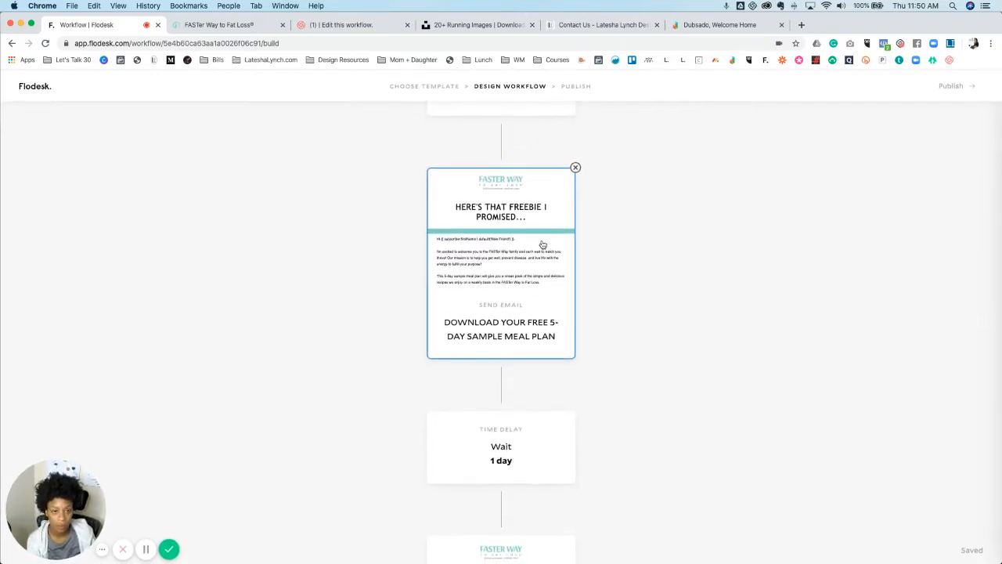
{"action": "scroll", "coordinate": [543, 246], "scroll_direction": "up", "scroll_amount": 2}
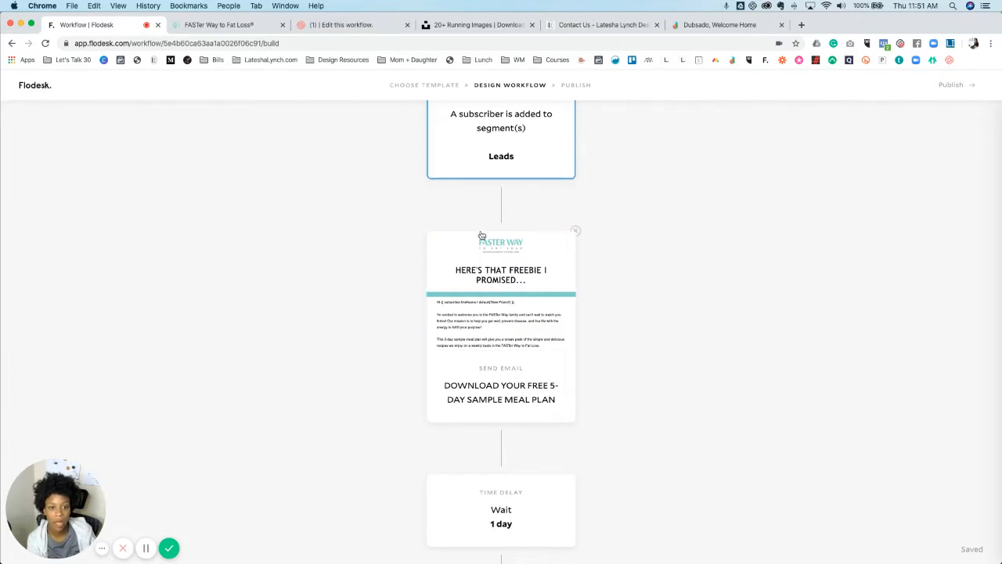
{"action": "scroll", "coordinate": [481, 235], "scroll_direction": "down", "scroll_amount": 1}
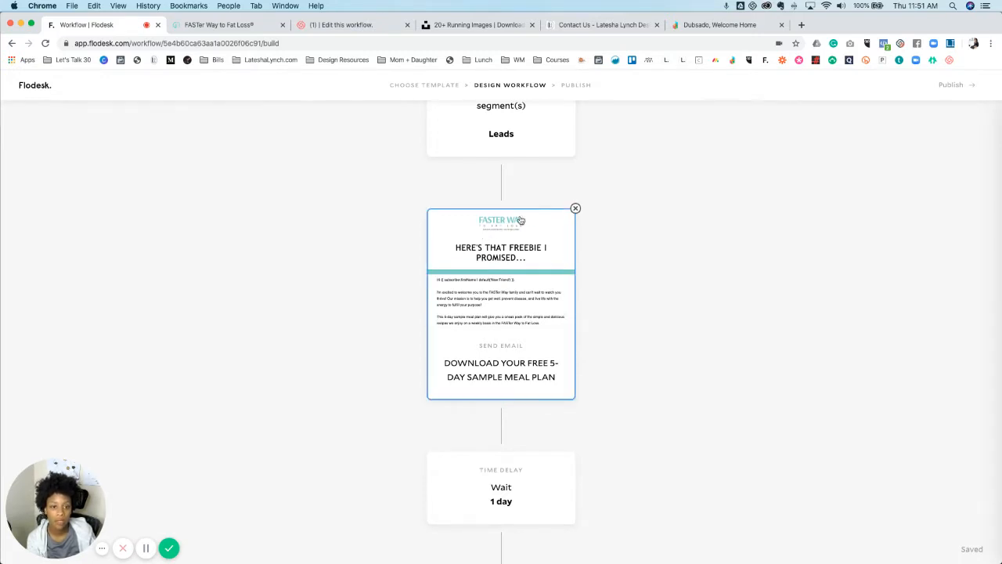
{"action": "scroll", "coordinate": [521, 221], "scroll_direction": "up", "scroll_amount": 3}
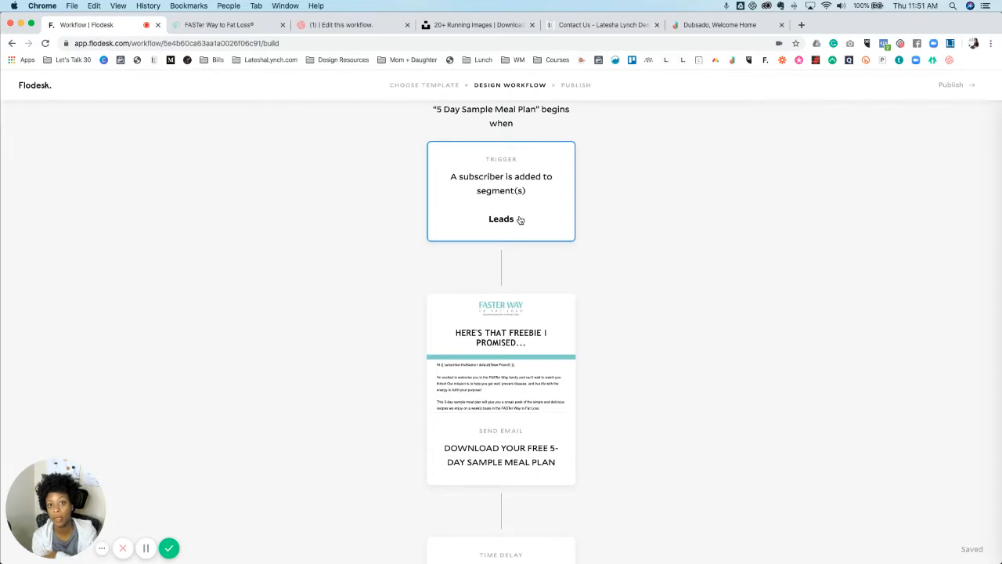
{"action": "scroll", "coordinate": [646, 323], "scroll_direction": "down", "scroll_amount": 3}
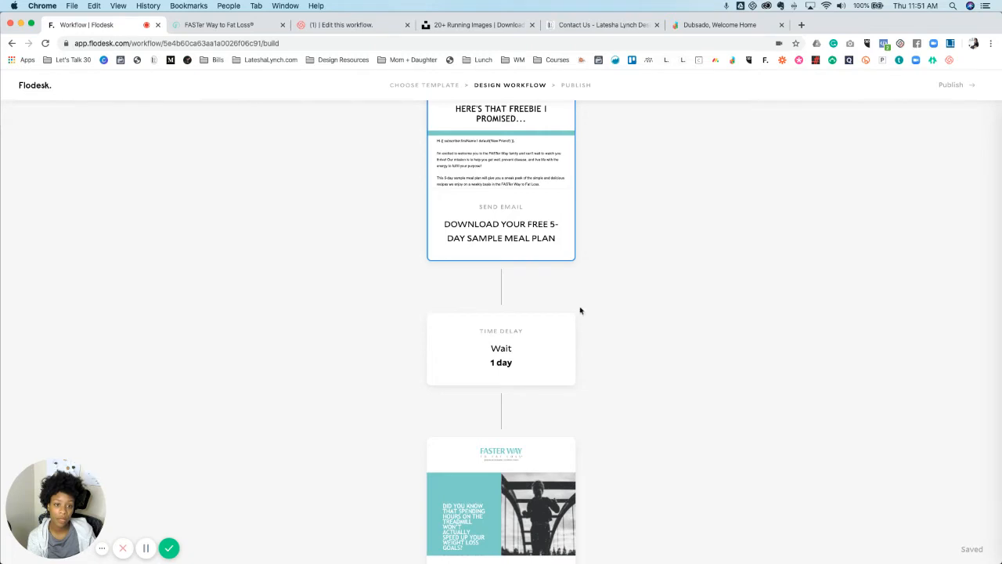
- Open the settings of the time delay after the first email and view the available delay types
{"action": "left_click", "coordinate": [515, 341]}
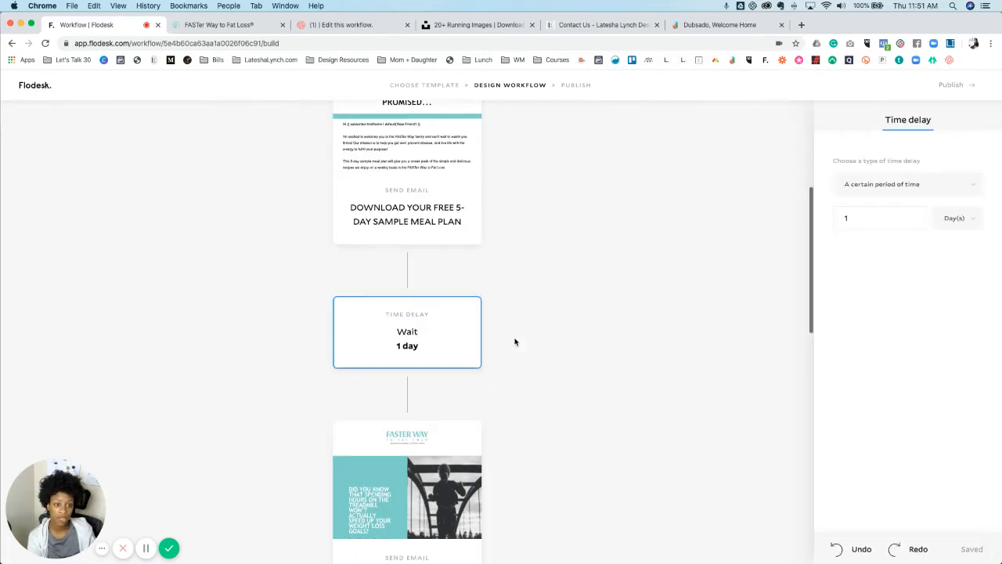
{"action": "left_click", "coordinate": [895, 190]}
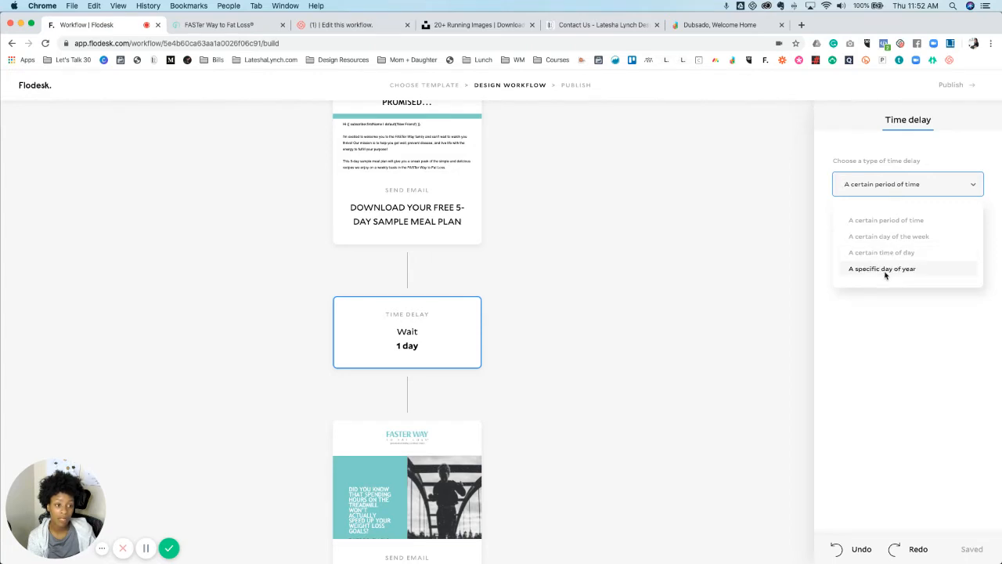
{"action": "left_click", "coordinate": [941, 302]}
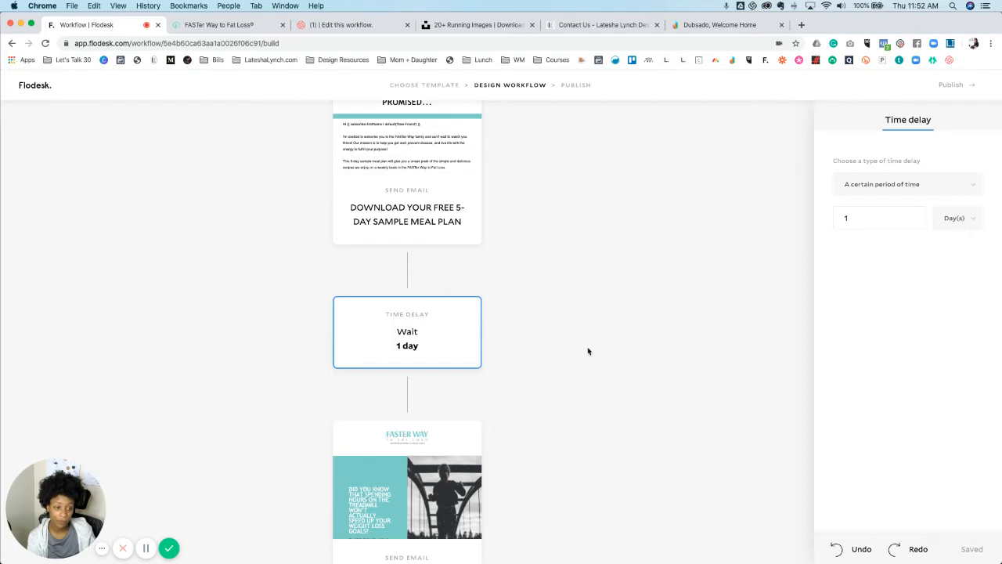
- Examine the settings of the long-form cardio email and review the remaining emails and delays through the end of the workflow
{"action": "scroll", "coordinate": [434, 443], "scroll_direction": "down", "scroll_amount": 3}
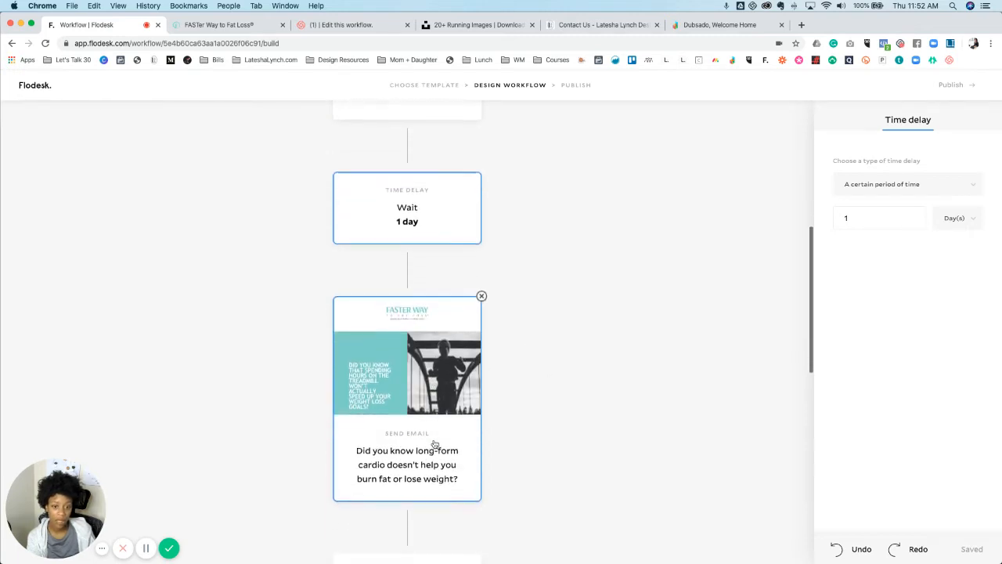
{"action": "left_click", "coordinate": [440, 401]}
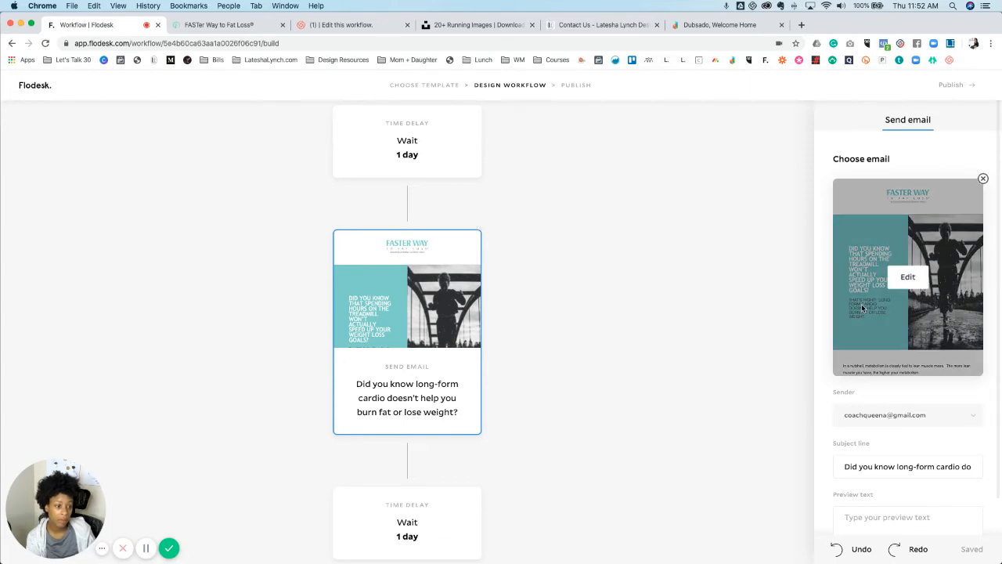
{"action": "mouse_move", "coordinate": [405, 345]}
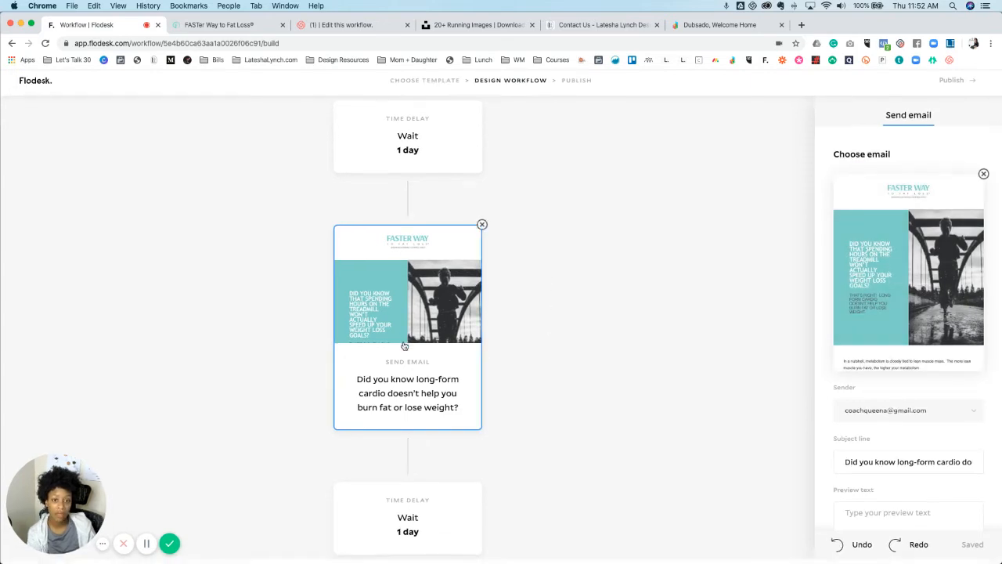
{"action": "scroll", "coordinate": [405, 345], "scroll_direction": "down", "scroll_amount": 5}
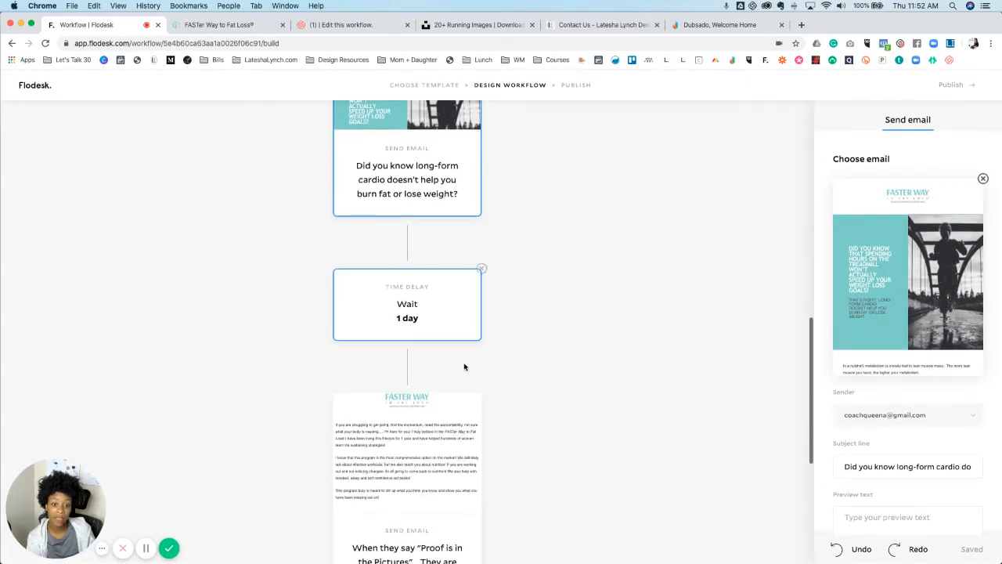
{"action": "mouse_move", "coordinate": [445, 398]}
{"action": "scroll", "coordinate": [446, 397], "scroll_direction": "down", "scroll_amount": 4}
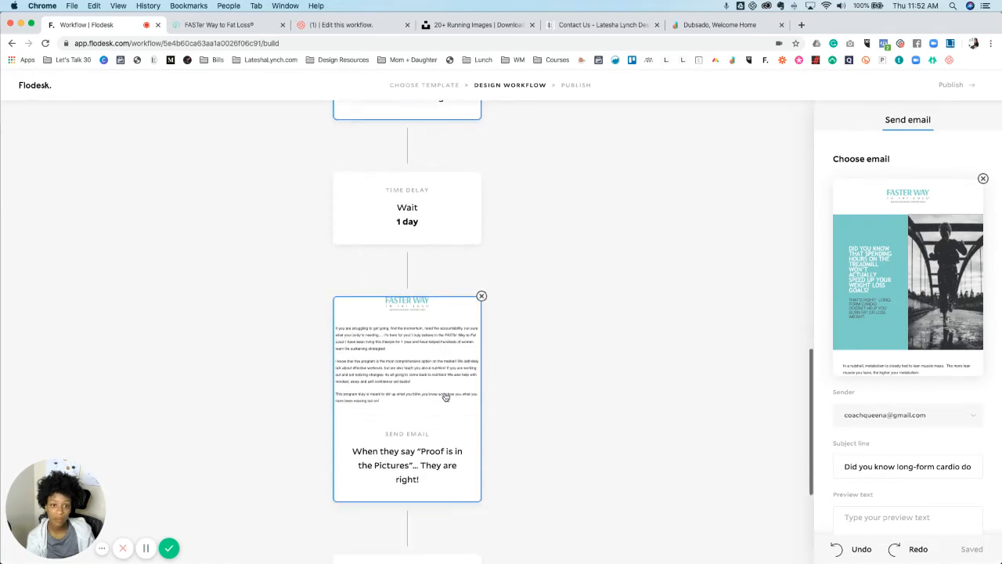
{"action": "scroll", "coordinate": [445, 398], "scroll_direction": "down", "scroll_amount": 3}
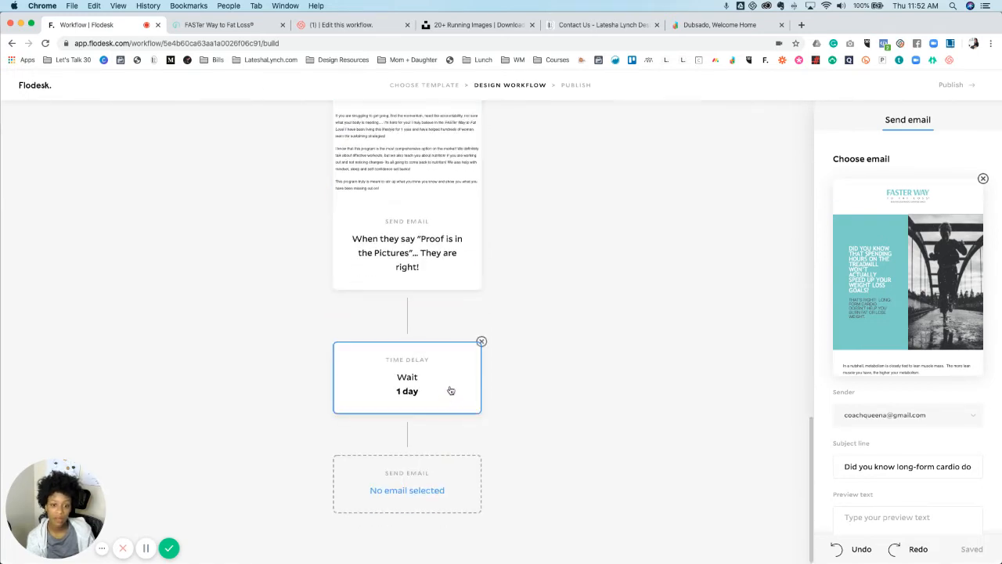
- Delete the last time delay and the empty email step at the end of the workflow
{"action": "left_click", "coordinate": [481, 342]}
{"action": "left_click", "coordinate": [532, 347]}
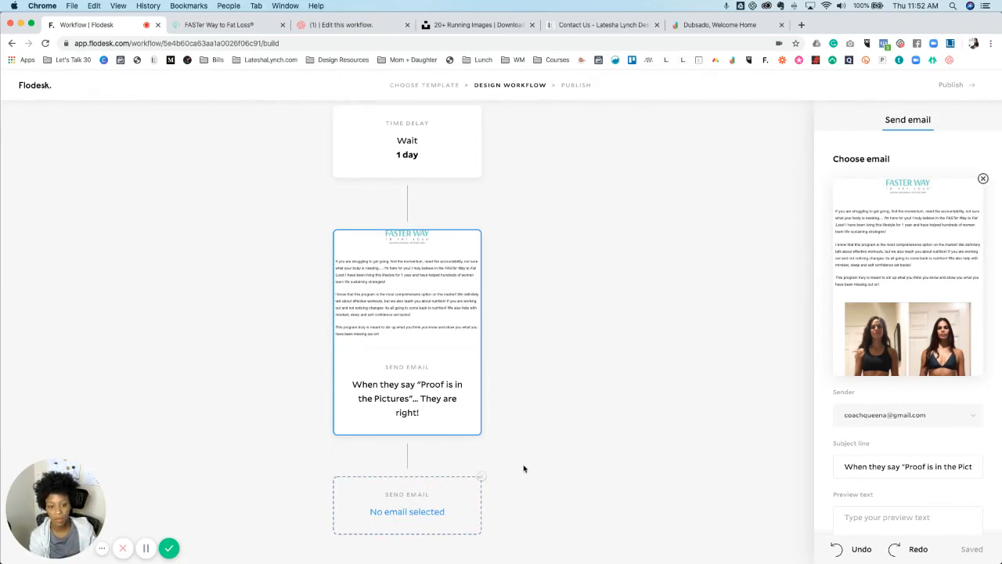
{"action": "left_click", "coordinate": [481, 476]}
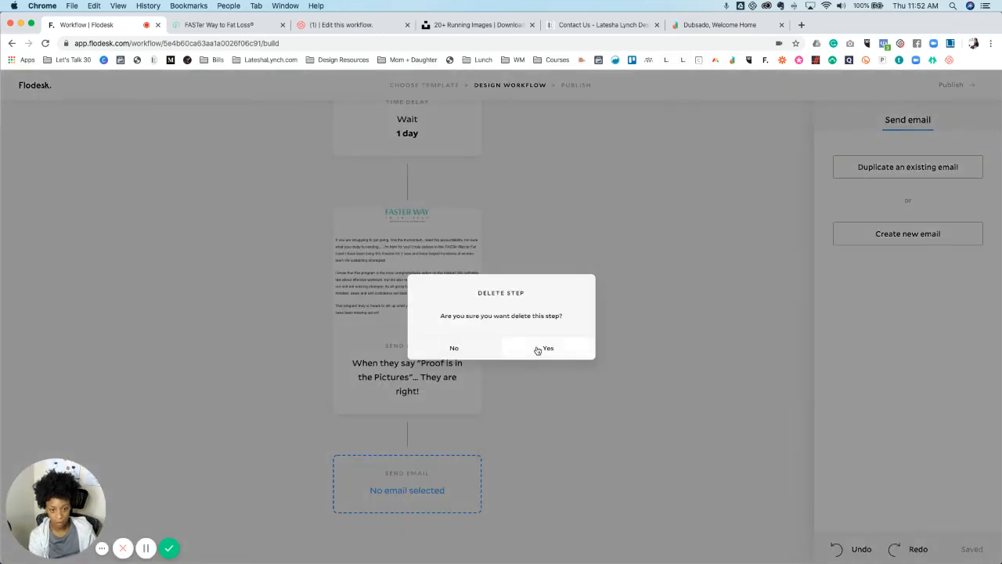
{"action": "left_click", "coordinate": [539, 350]}
- Add a 1-day time delay followed by an email step after the "Proof is in the Pictures" email
{"action": "left_click", "coordinate": [408, 528]}
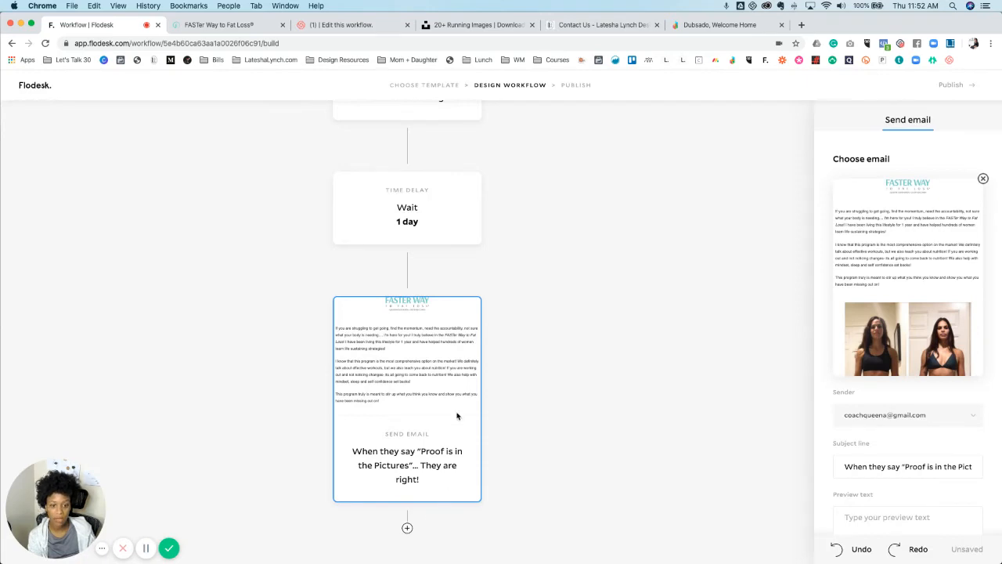
{"action": "left_click", "coordinate": [376, 467]}
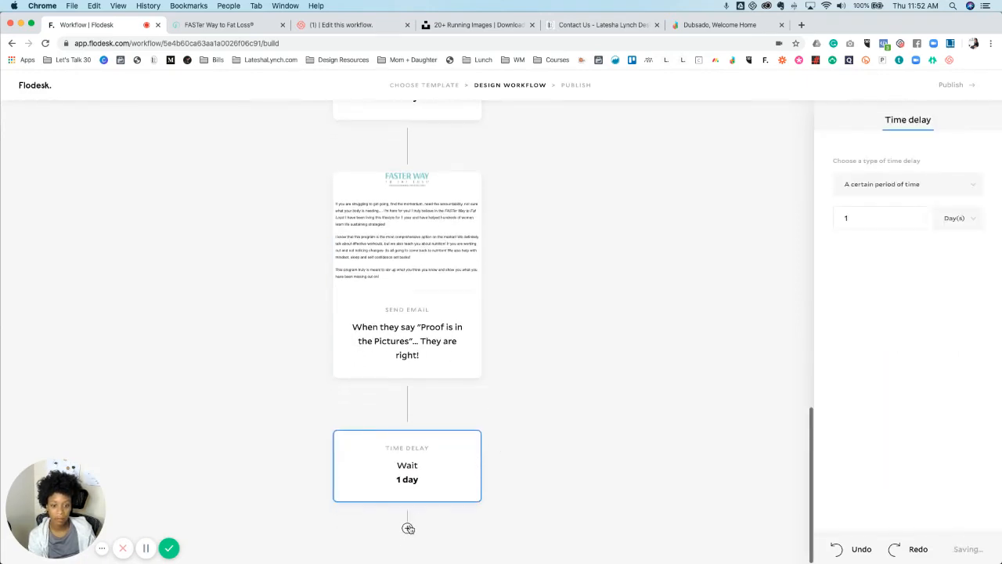
{"action": "left_click", "coordinate": [408, 528]}
{"action": "left_click", "coordinate": [292, 465]}
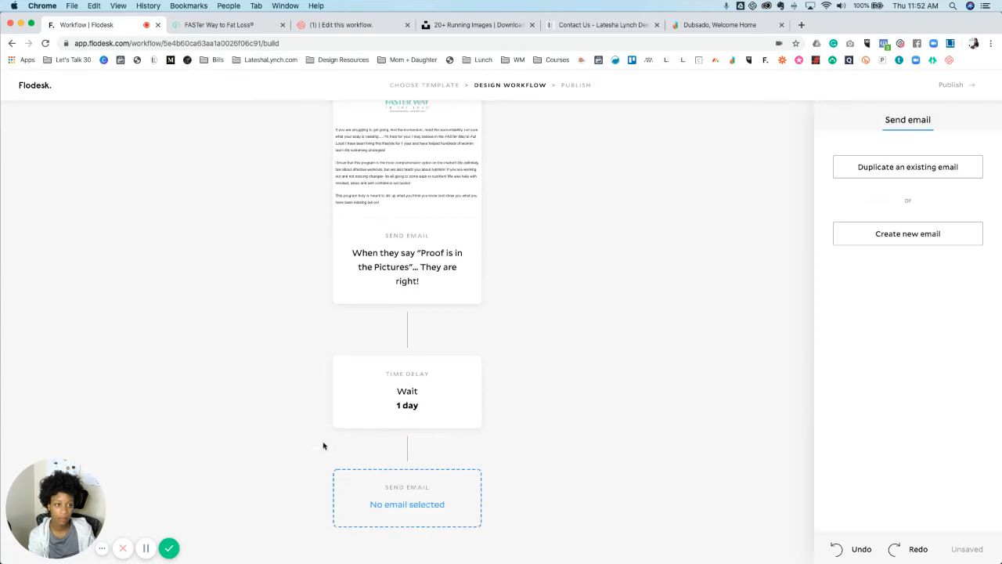
- Look at the option of duplicating an existing email, then fill the email step from the saved favorite template "Testimonial email"
{"action": "left_click", "coordinate": [857, 167]}
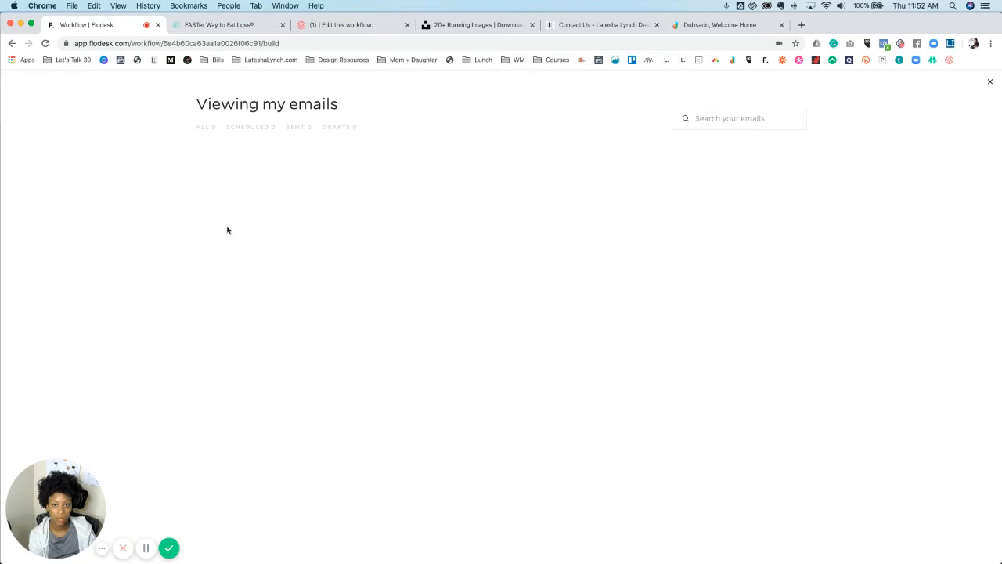
{"action": "left_click", "coordinate": [991, 82]}
{"action": "left_click", "coordinate": [901, 234]}
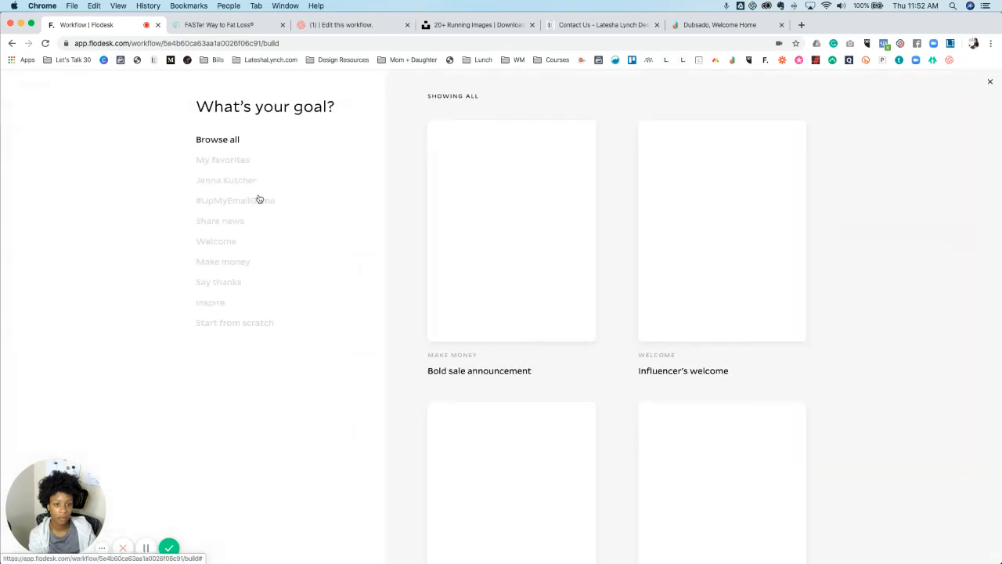
{"action": "left_click", "coordinate": [227, 166]}
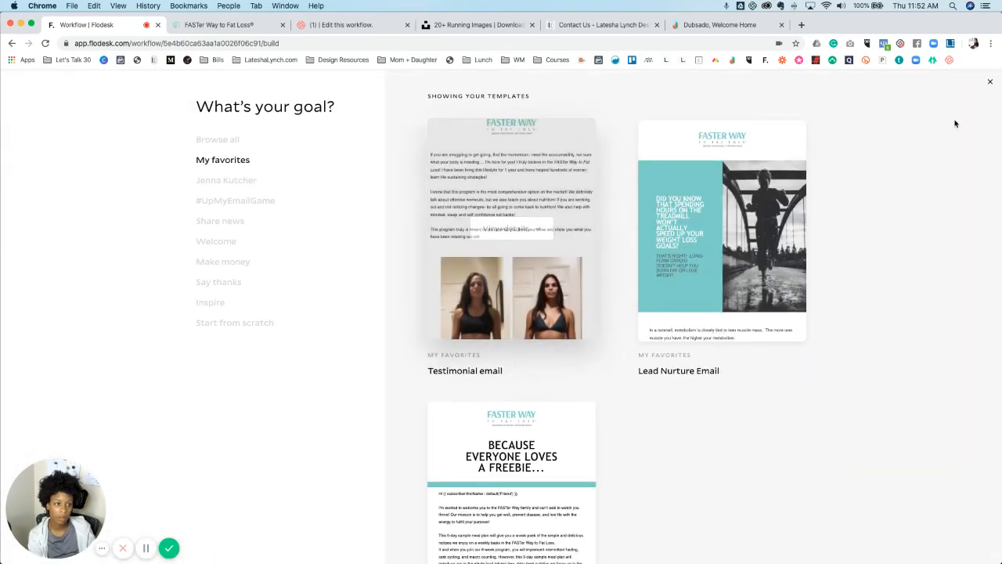
{"action": "left_click", "coordinate": [510, 226]}
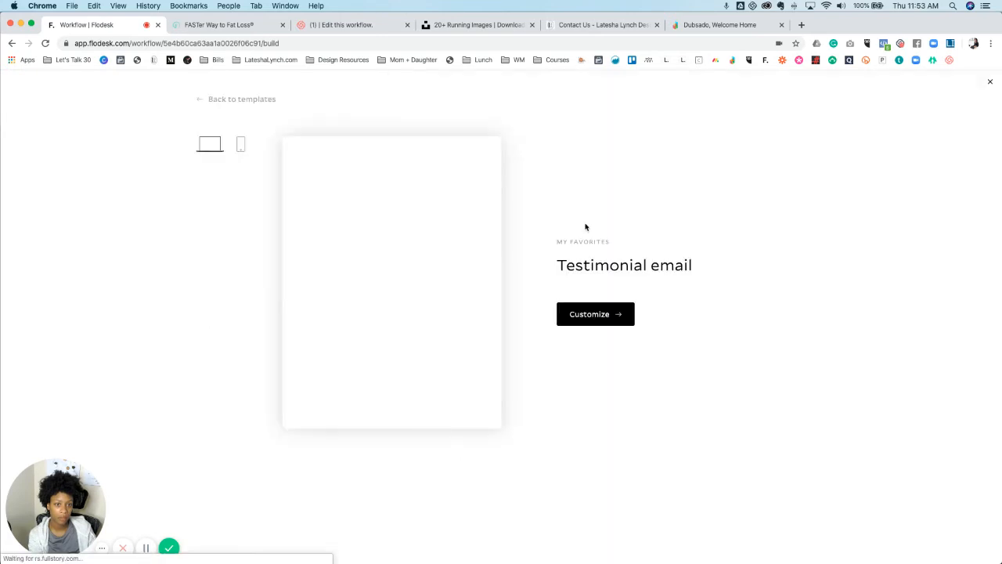
{"action": "left_click", "coordinate": [612, 315]}
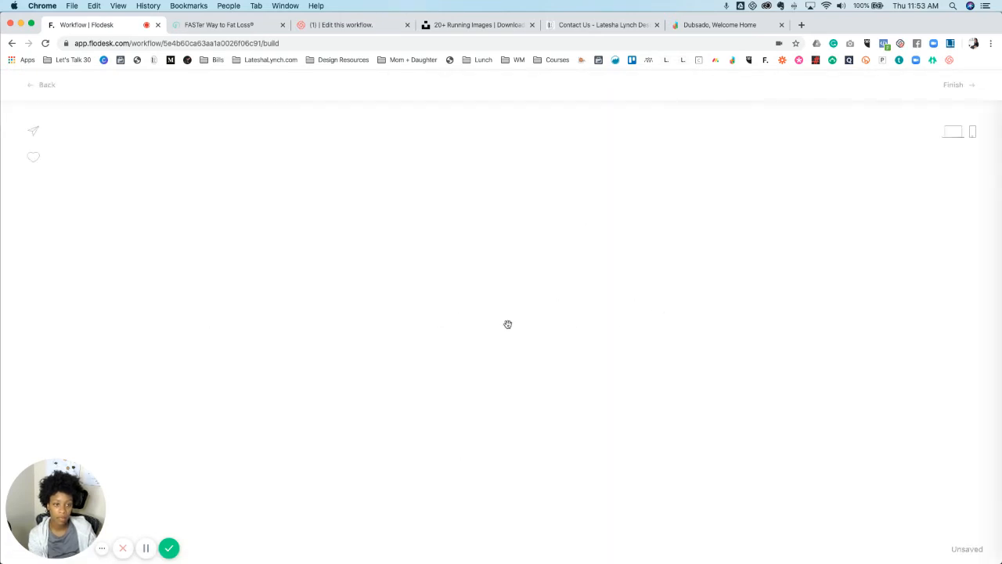
{"action": "left_click", "coordinate": [508, 324]}
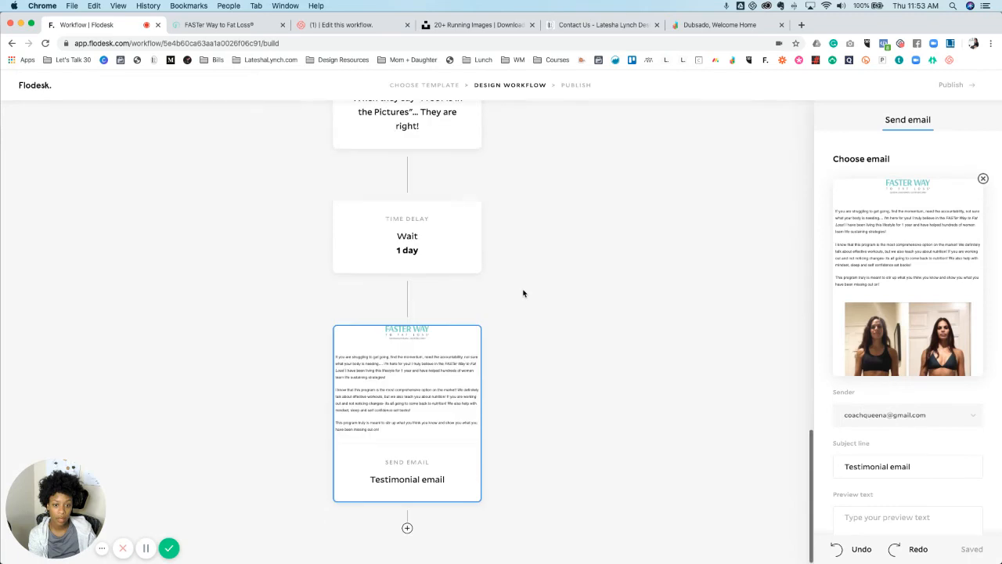
- Delete the 1-day time delay between the "Proof is in the Pictures" email and the Testimonial email
{"action": "scroll", "coordinate": [411, 239], "scroll_direction": "up", "scroll_amount": 2}
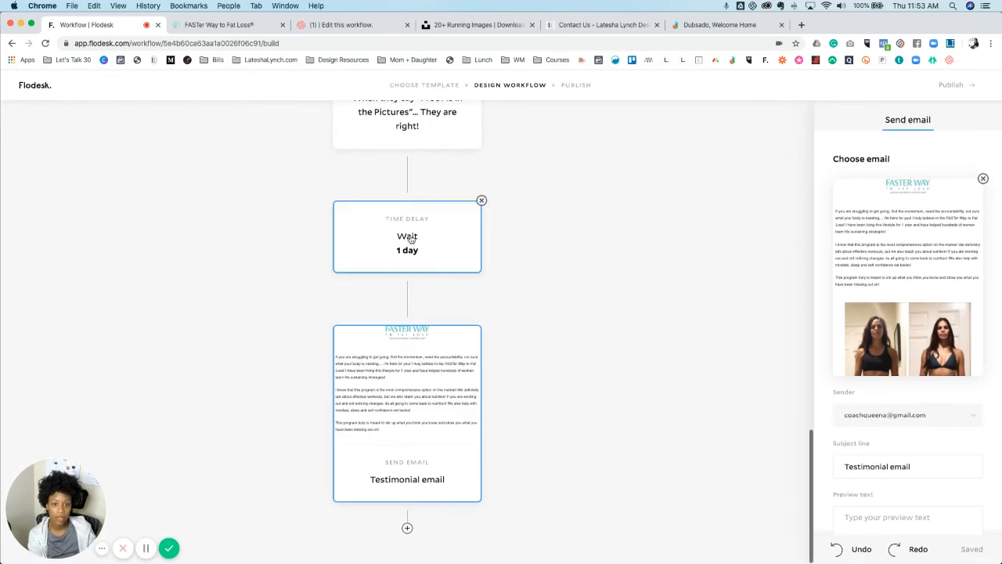
{"action": "scroll", "coordinate": [412, 239], "scroll_direction": "up", "scroll_amount": 4}
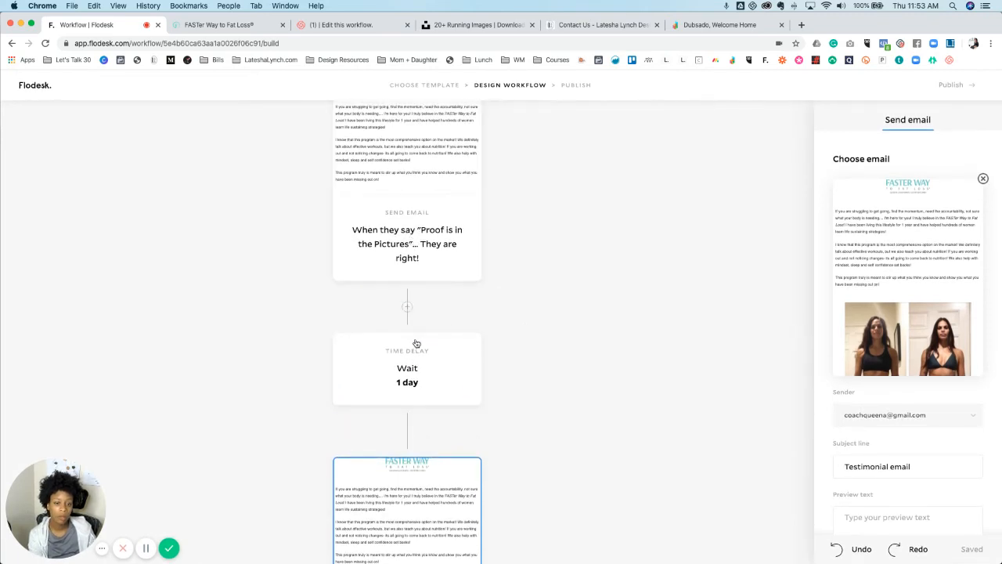
{"action": "left_click", "coordinate": [482, 332]}
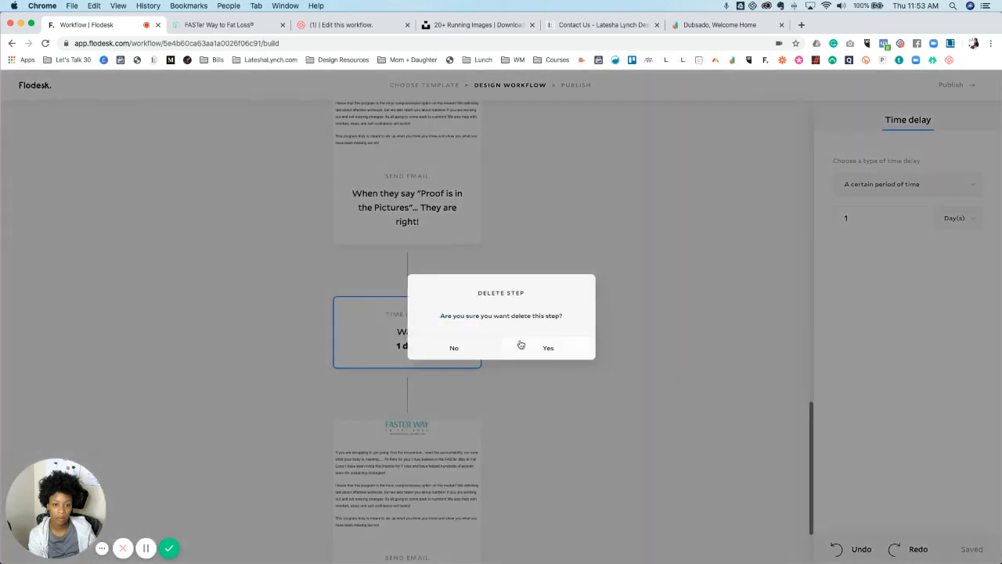
{"action": "left_click", "coordinate": [588, 353]}
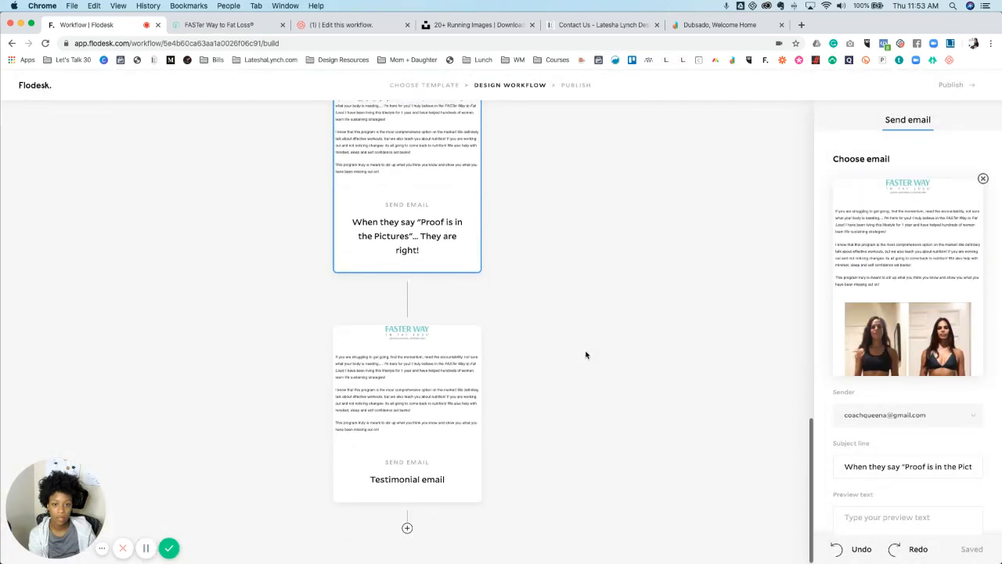
- Insert a condition between the last two emails and nest the Testimonial email under its Yes branch
{"action": "mouse_move", "coordinate": [417, 357]}
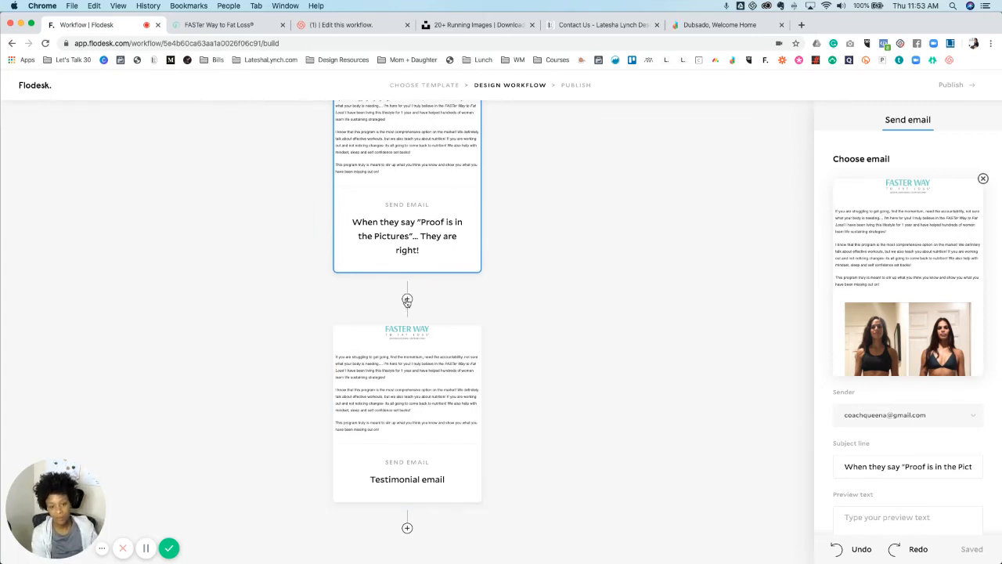
{"action": "left_click", "coordinate": [407, 300]}
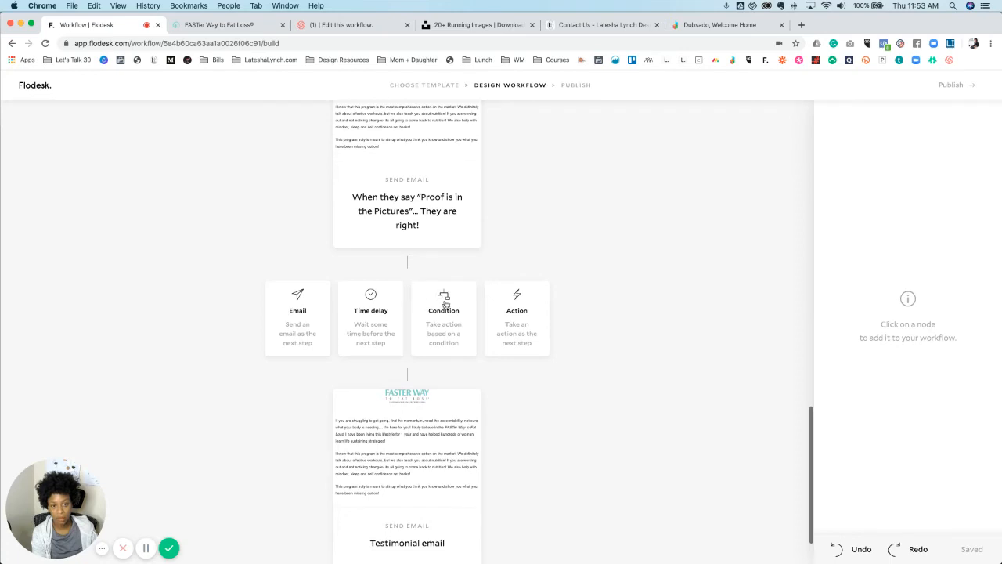
{"action": "left_click", "coordinate": [444, 302]}
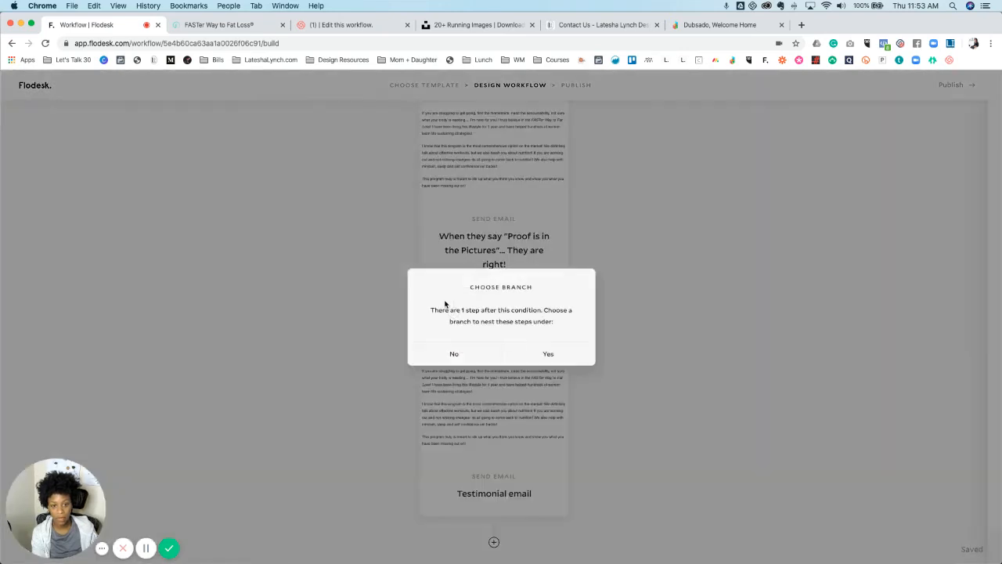
{"action": "left_click", "coordinate": [546, 357]}
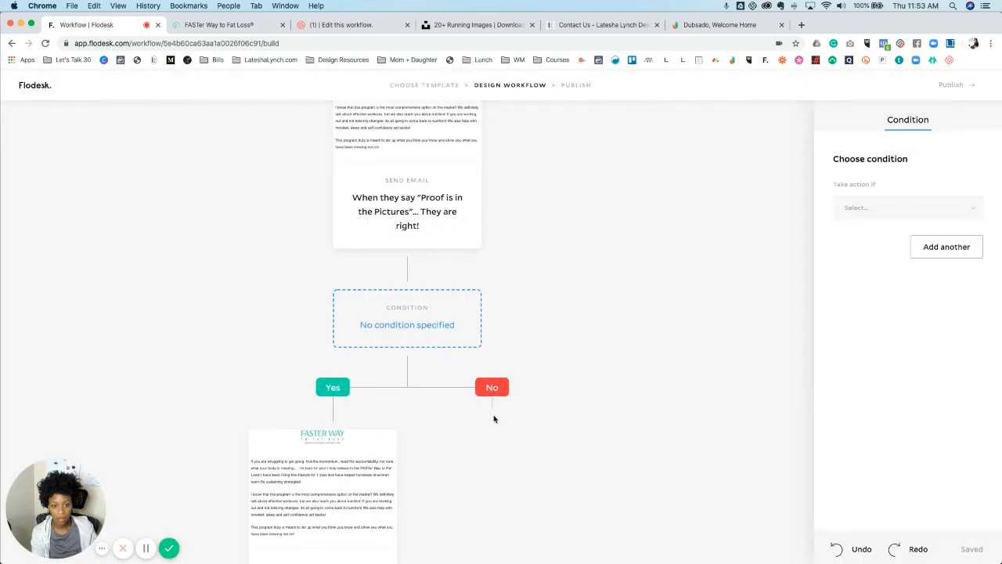
- Set the condition to subscriber opened workflow email, using the "Did you know long-form cardio doesn't help you burn fat" email
{"action": "left_click", "coordinate": [932, 210]}
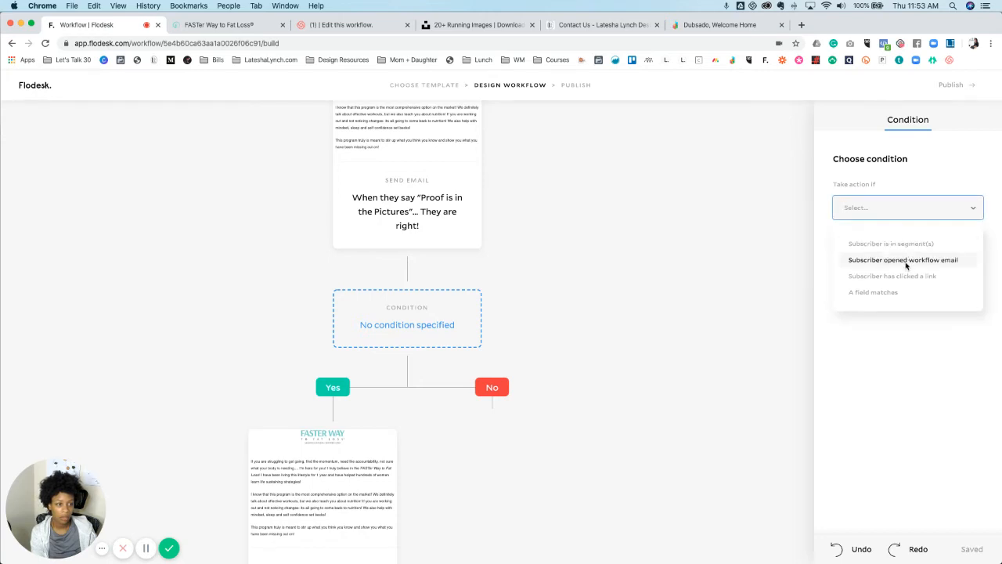
{"action": "left_click", "coordinate": [907, 263]}
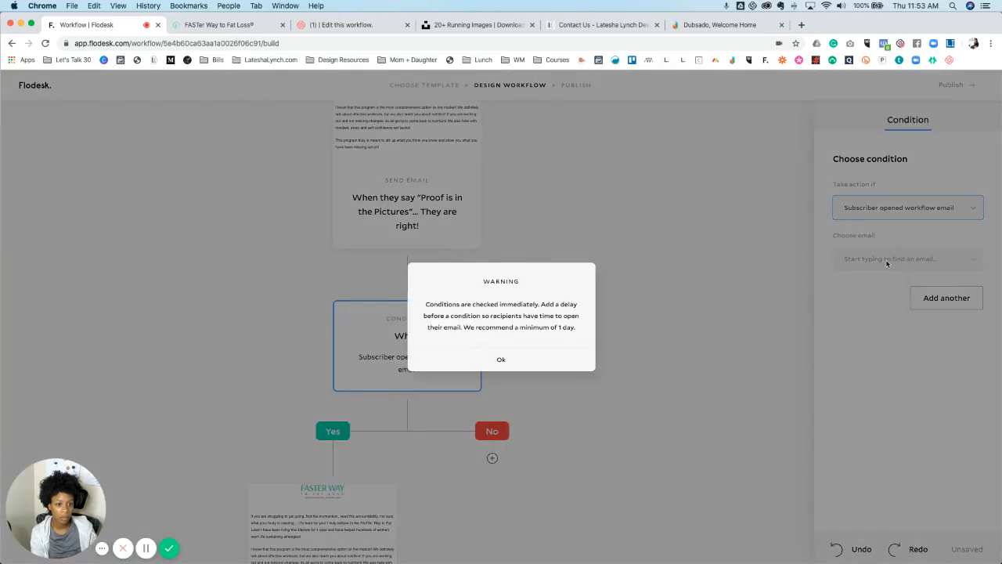
{"action": "left_click", "coordinate": [490, 354]}
{"action": "left_click", "coordinate": [849, 260]}
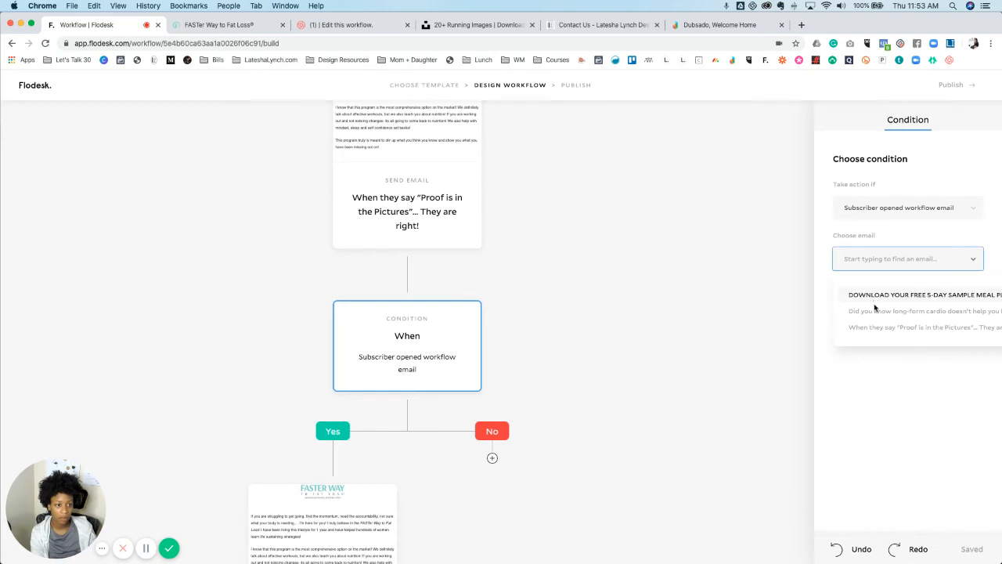
{"action": "left_click", "coordinate": [916, 310]}
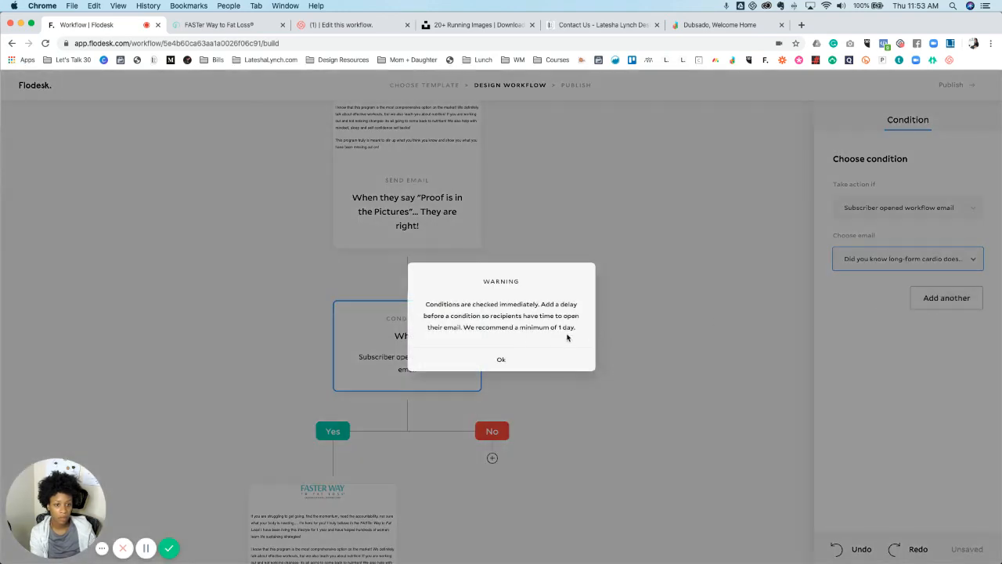
{"action": "left_click", "coordinate": [508, 356]}
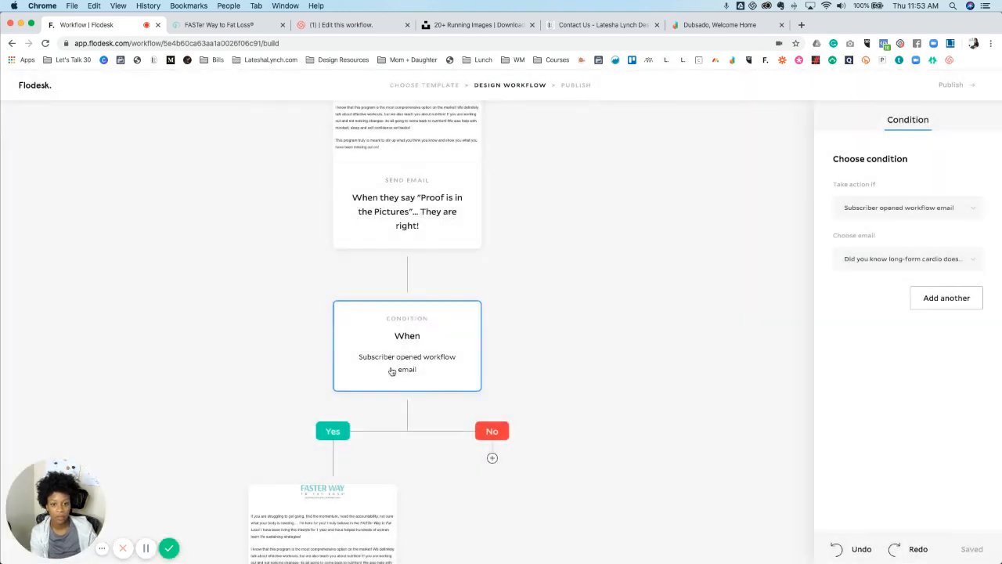
- Delete the condition after the "Proof is in the Pictures" email together with all its branches and steps
{"action": "mouse_move", "coordinate": [470, 342]}
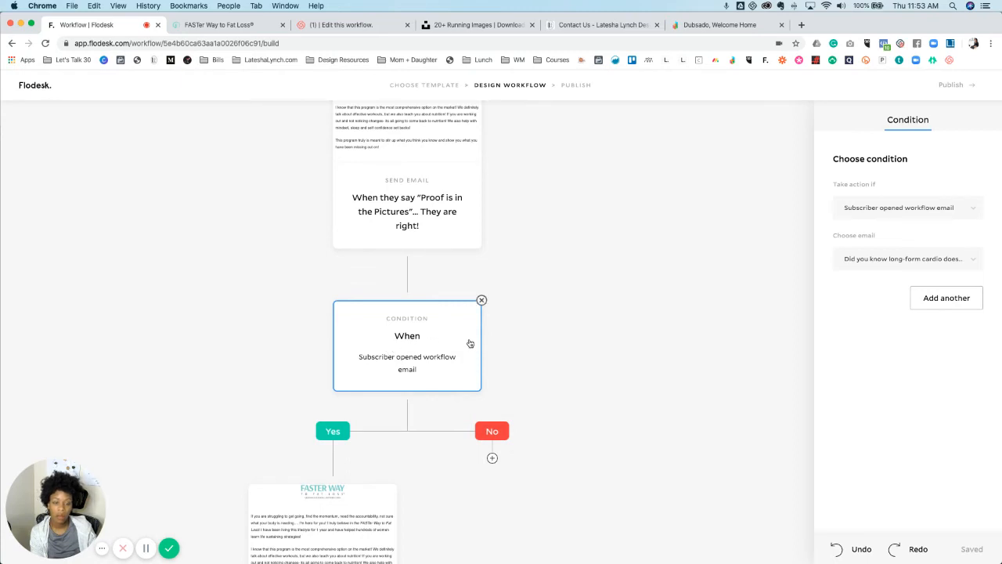
{"action": "left_click", "coordinate": [482, 301]}
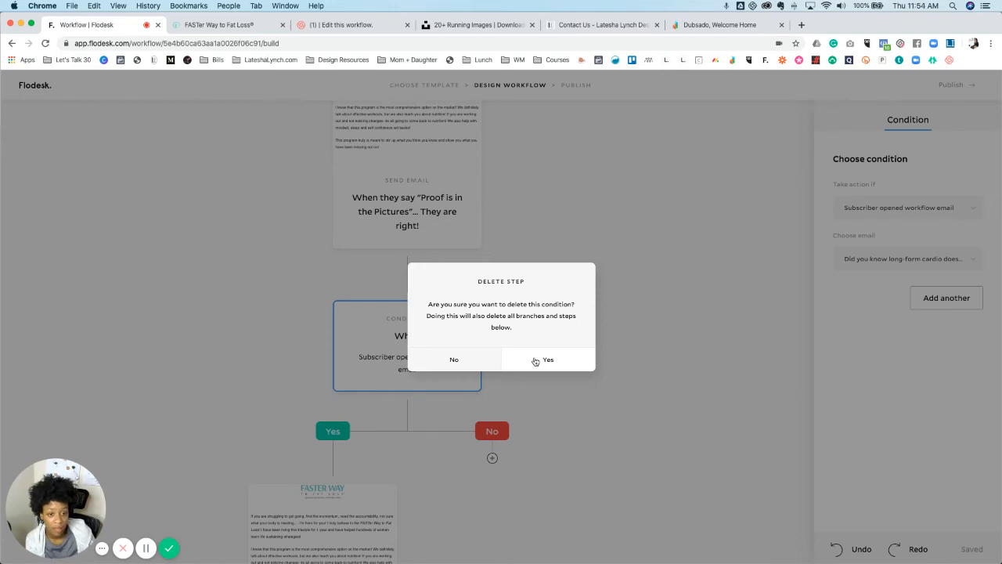
{"action": "left_click", "coordinate": [535, 361]}
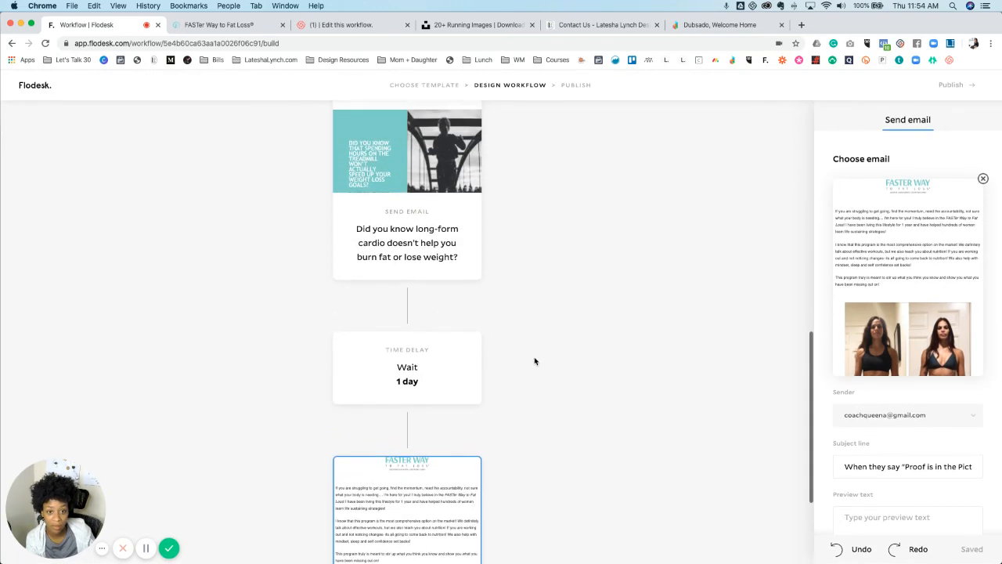
- Add a 1-day time delay and an empty email step at the end of the workflow, following the "Proof is in the Pictures" email
{"action": "scroll", "coordinate": [535, 361], "scroll_direction": "up", "scroll_amount": 10}
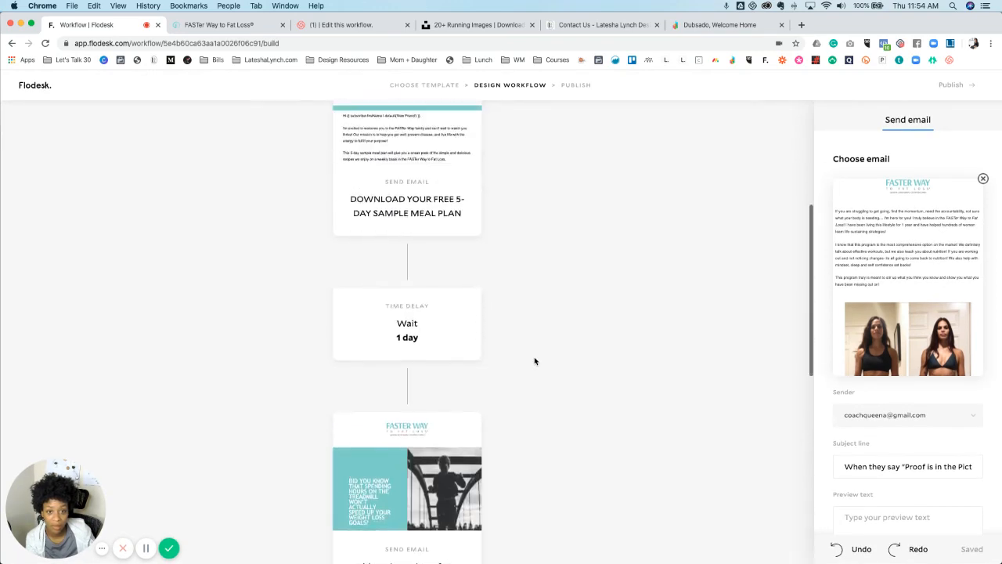
{"action": "scroll", "coordinate": [535, 361], "scroll_direction": "down", "scroll_amount": 10}
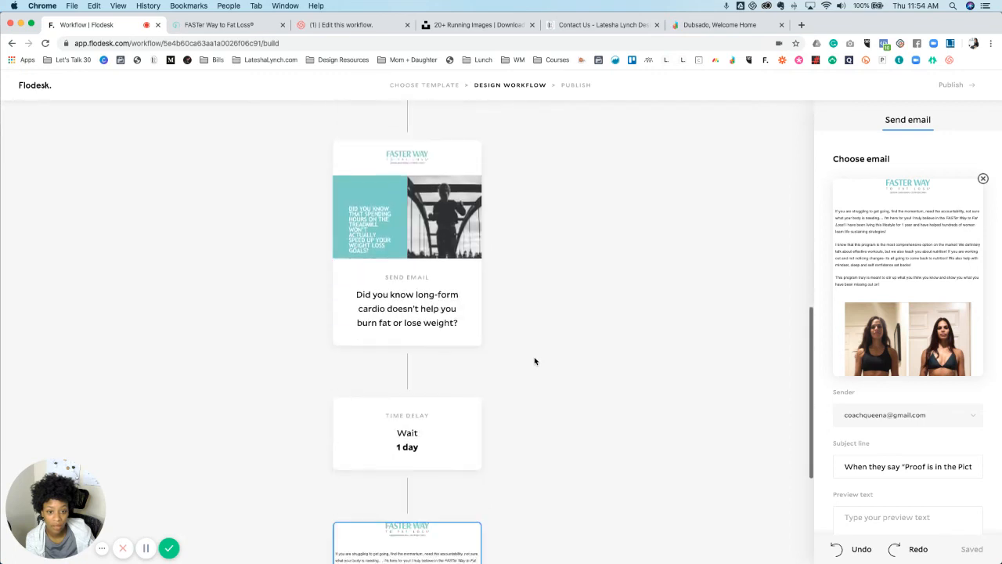
{"action": "scroll", "coordinate": [535, 361], "scroll_direction": "down", "scroll_amount": 1}
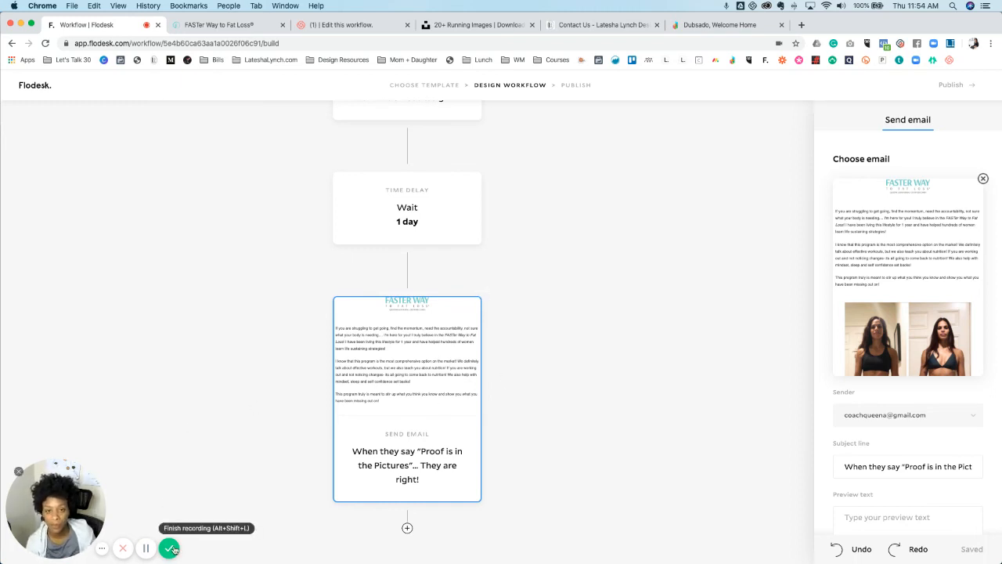
{"action": "left_click", "coordinate": [407, 529]}
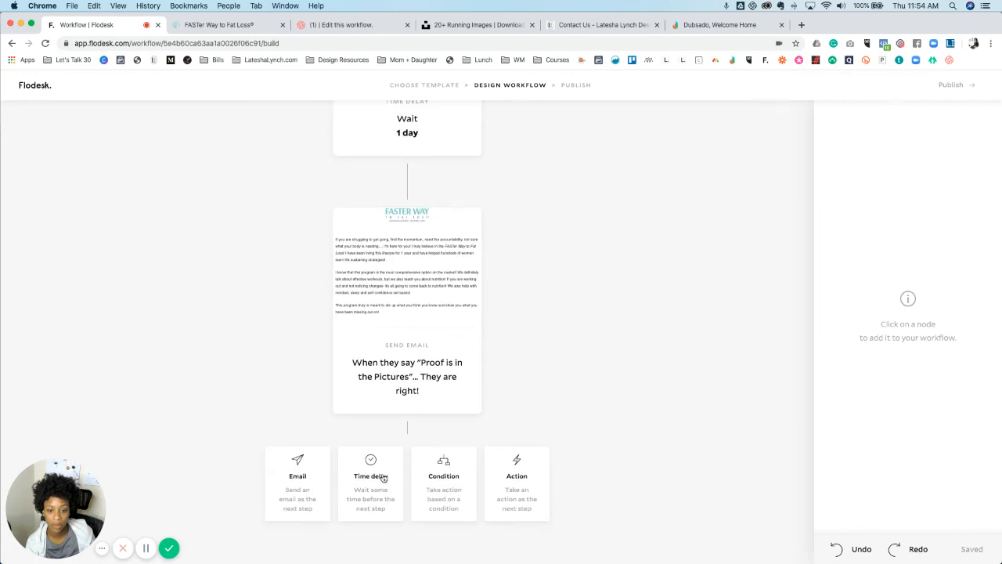
{"action": "left_click", "coordinate": [383, 476]}
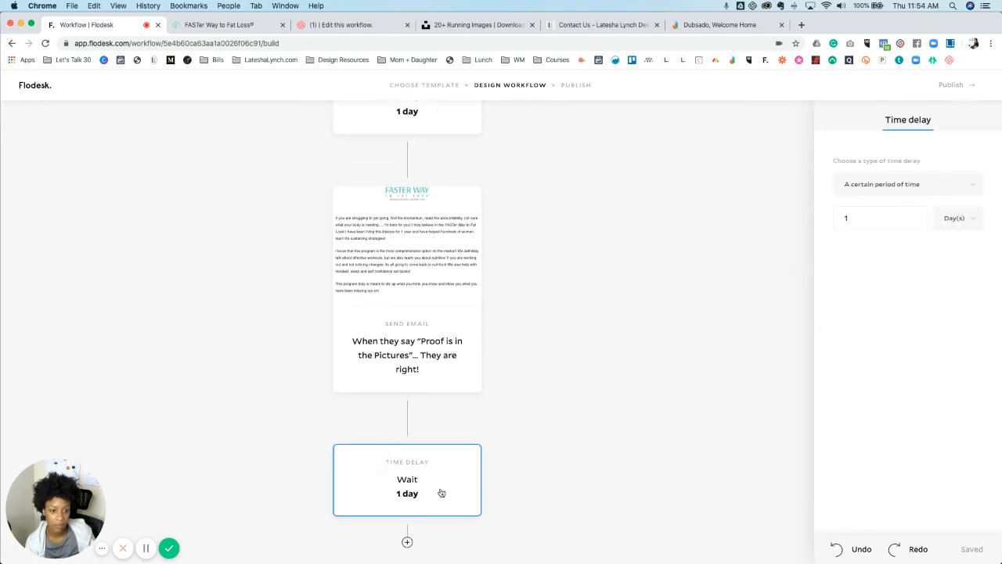
{"action": "scroll", "coordinate": [439, 525], "scroll_direction": "down", "scroll_amount": 1}
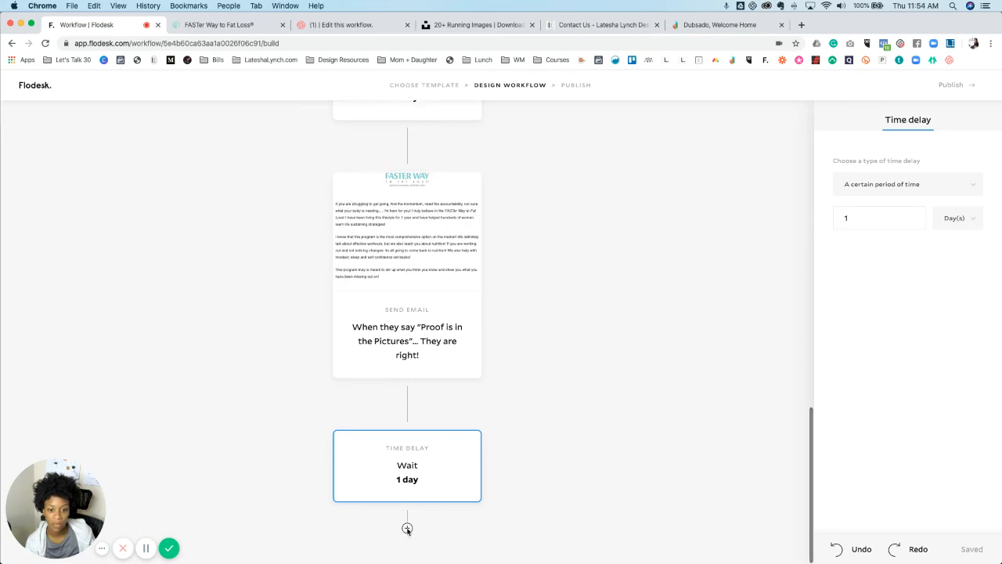
{"action": "left_click", "coordinate": [407, 528]}
{"action": "left_click", "coordinate": [308, 479]}
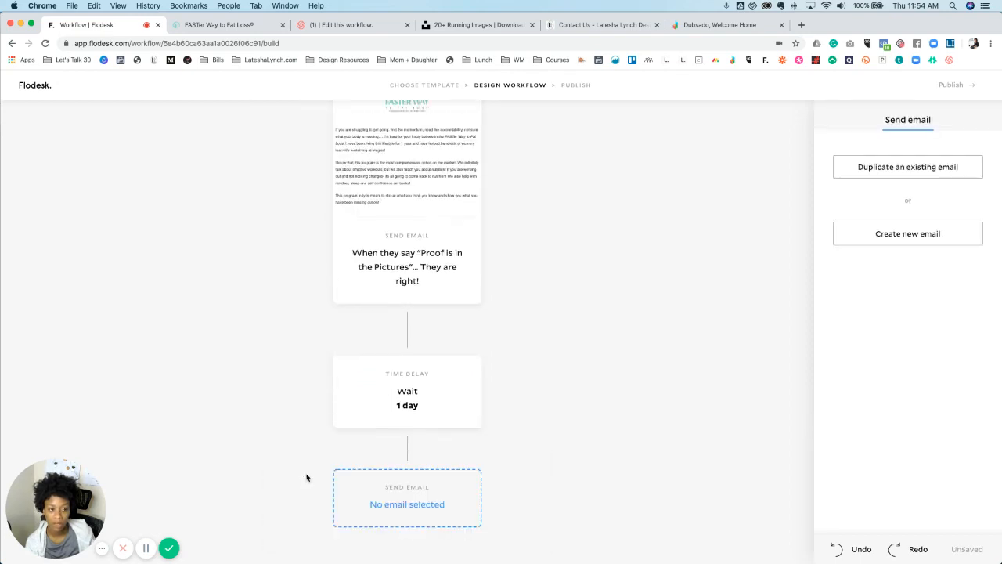
- Start a new email for the empty email step and browse the saved favorite templates for it
{"action": "left_click", "coordinate": [929, 239]}
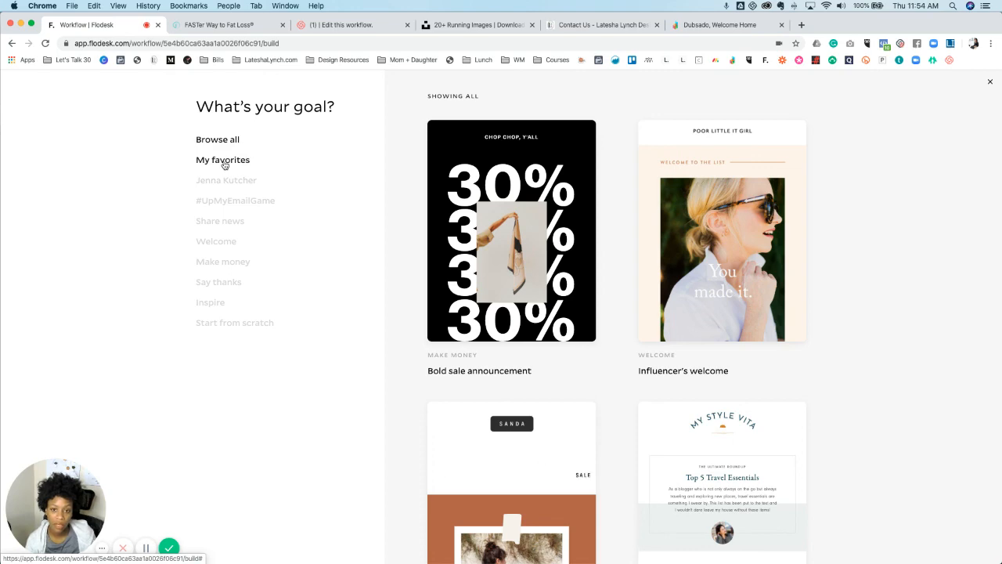
{"action": "left_click", "coordinate": [223, 161]}
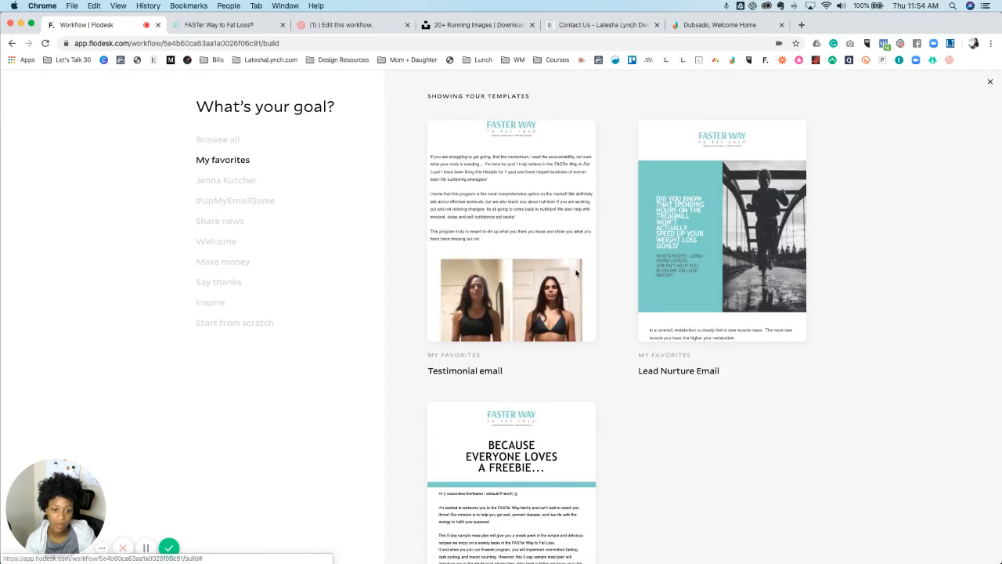
{"action": "scroll", "coordinate": [575, 273], "scroll_direction": "down", "scroll_amount": 3}
{"action": "scroll", "coordinate": [576, 272], "scroll_direction": "up", "scroll_amount": 1}
{"action": "scroll", "coordinate": [576, 272], "scroll_direction": "up", "scroll_amount": 2}
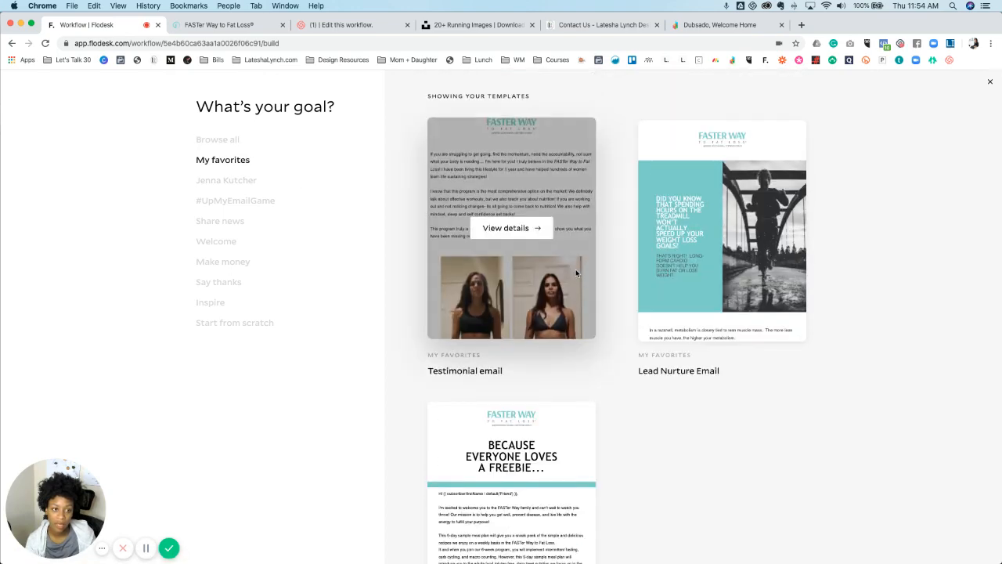